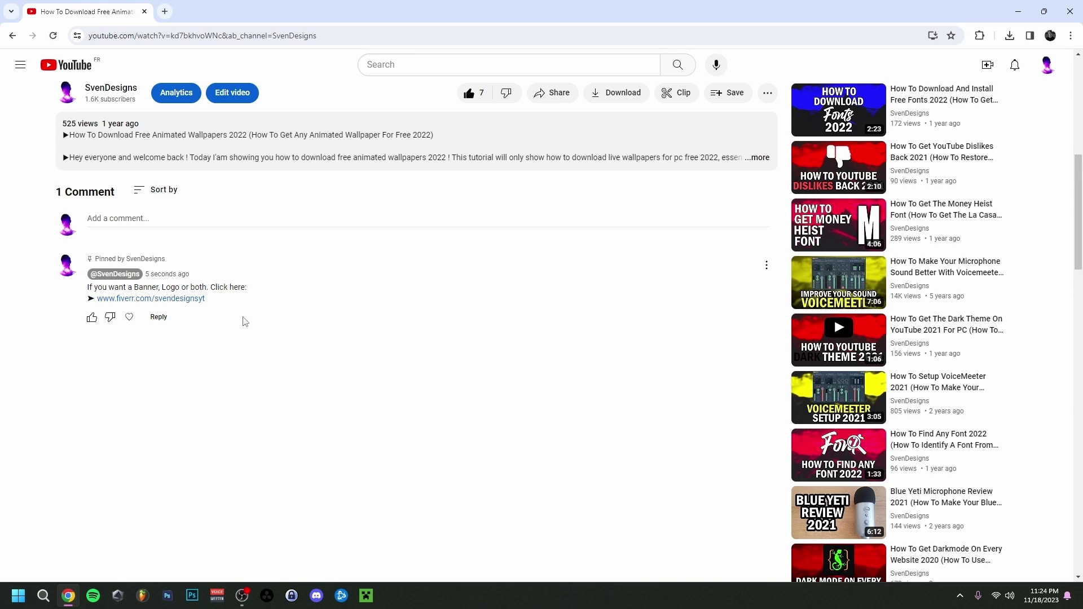
Open the fiverr.com link from the video's pinned comment in a new tab
click(184, 300)
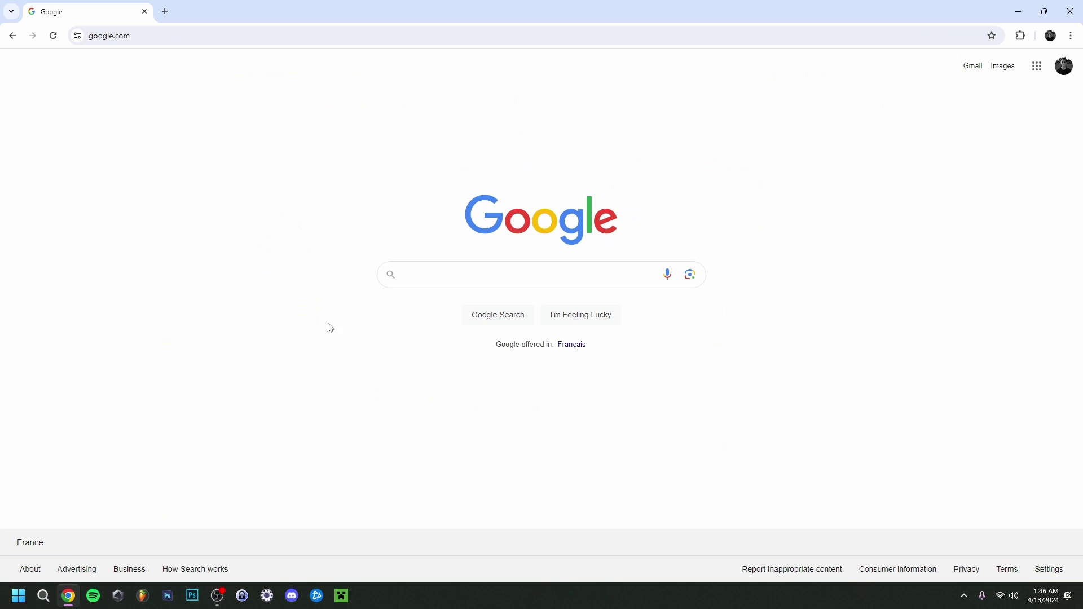
Search Google for 'davinci resolve'
text(davinci resolve)
key(Return)
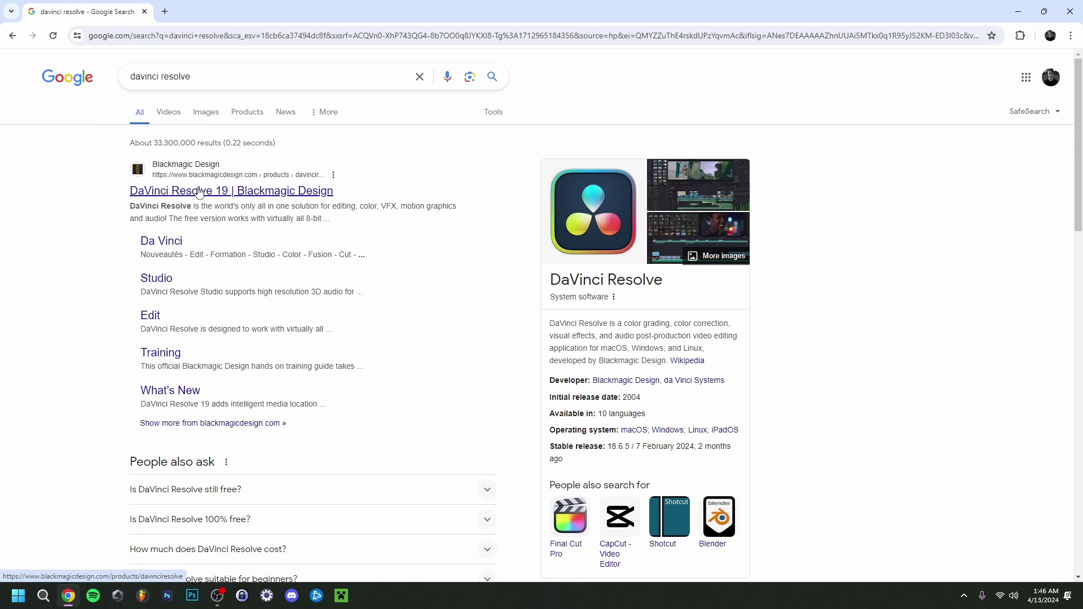
Open Blackmagic Design's DaVinci Resolve page and start the free download under Two Great Versions
click(197, 192)
scroll(45, 272, down, 6)
scroll(46, 272, down, 20)
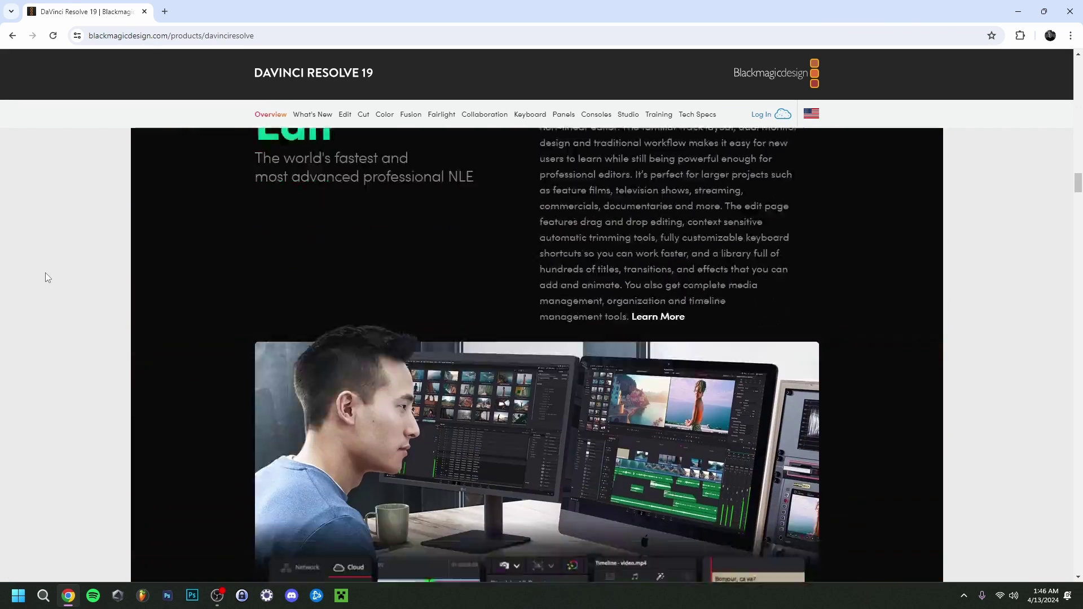
scroll(45, 273, down, 20)
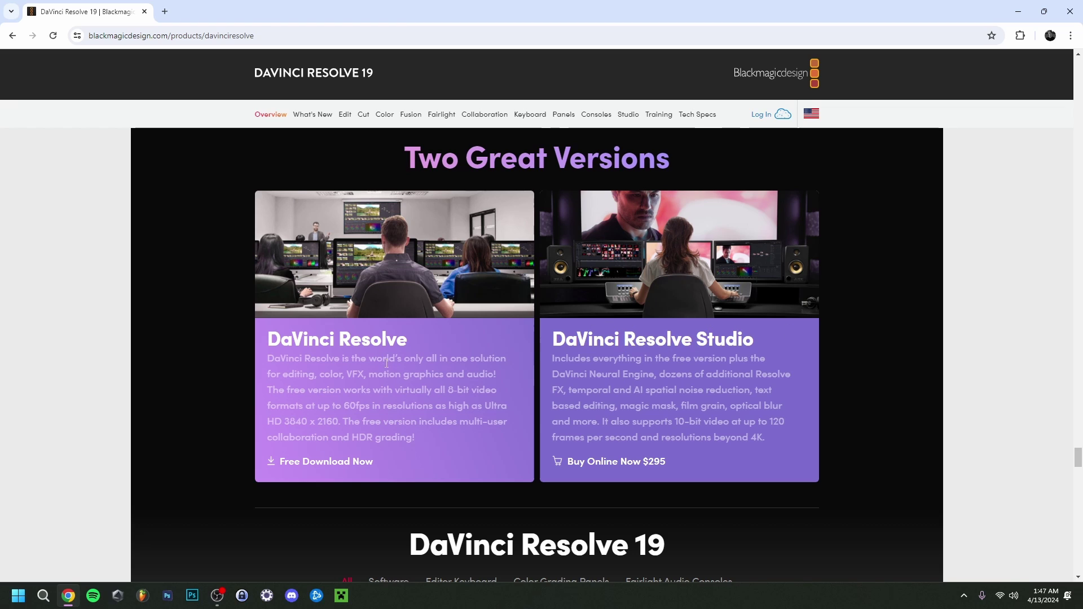
click(335, 468)
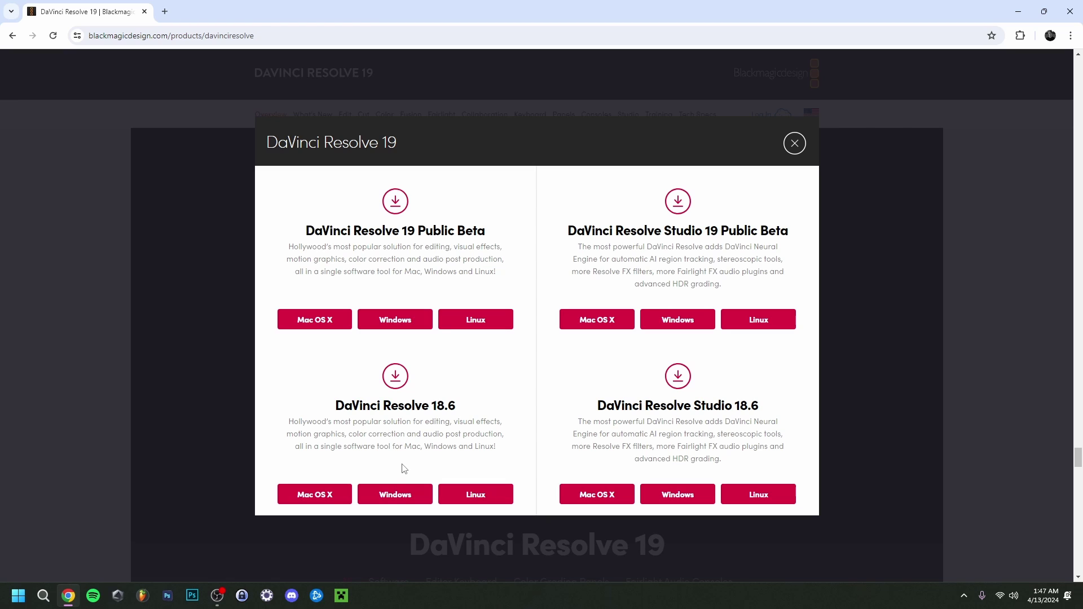
Download the DaVinci Resolve 18.6 Windows zip and confirm the 2.0 GB file finished
click(399, 501)
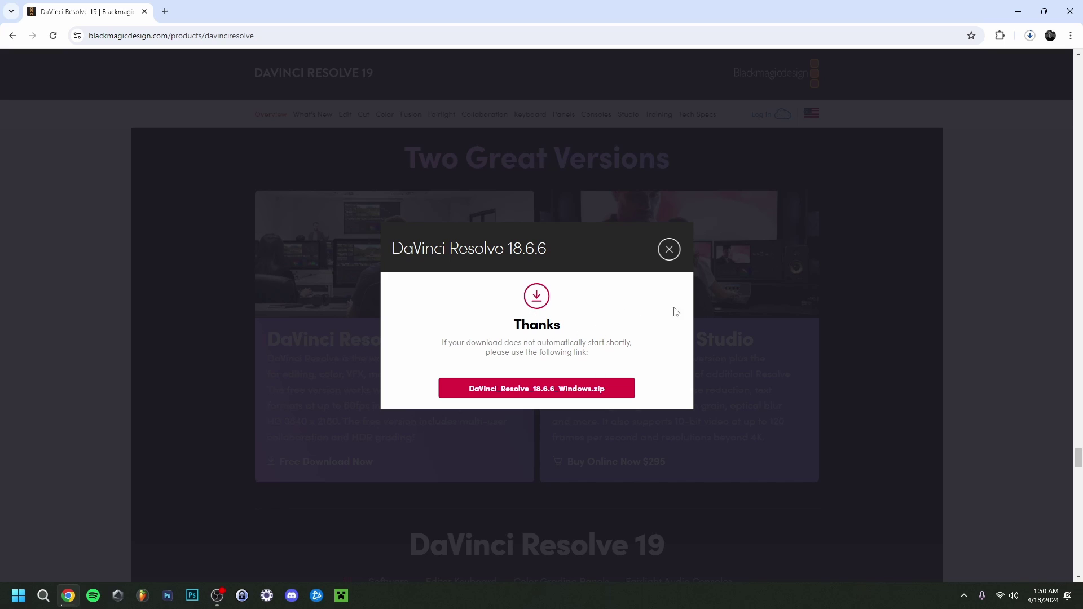
click(1030, 36)
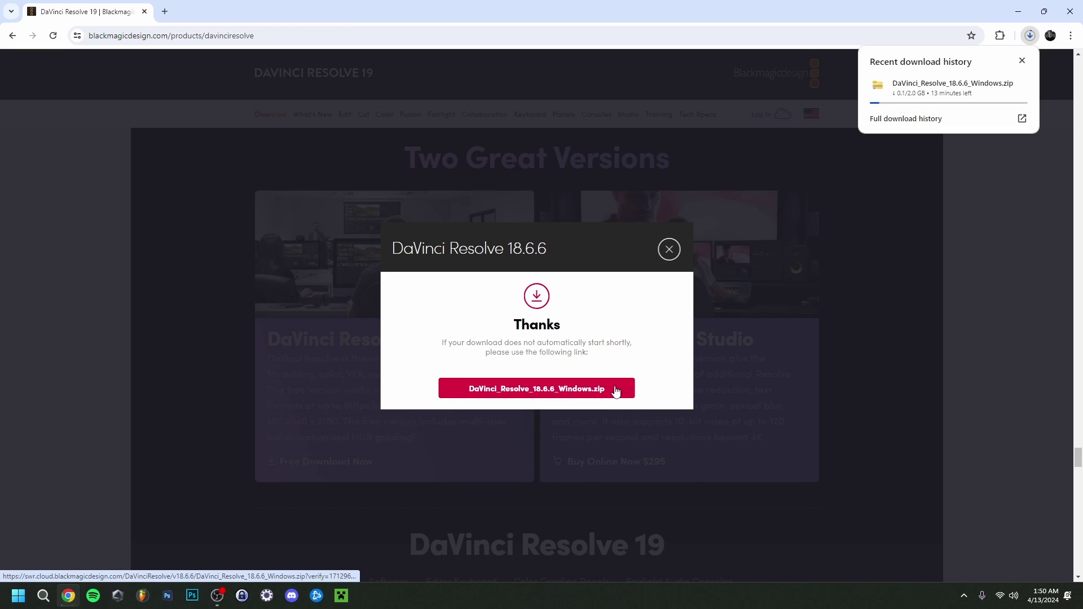
mouse_move(911, 98)
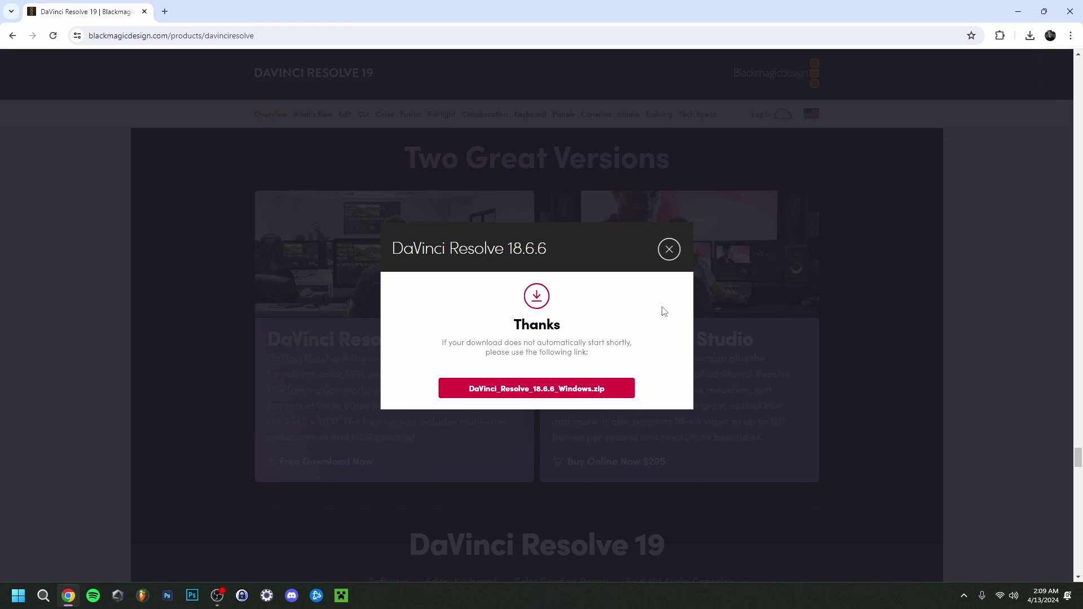
click(1030, 36)
Extract DaVinci_Resolve_18.6.6_Windows.zip into its default folder and launch the installer inside
click(999, 86)
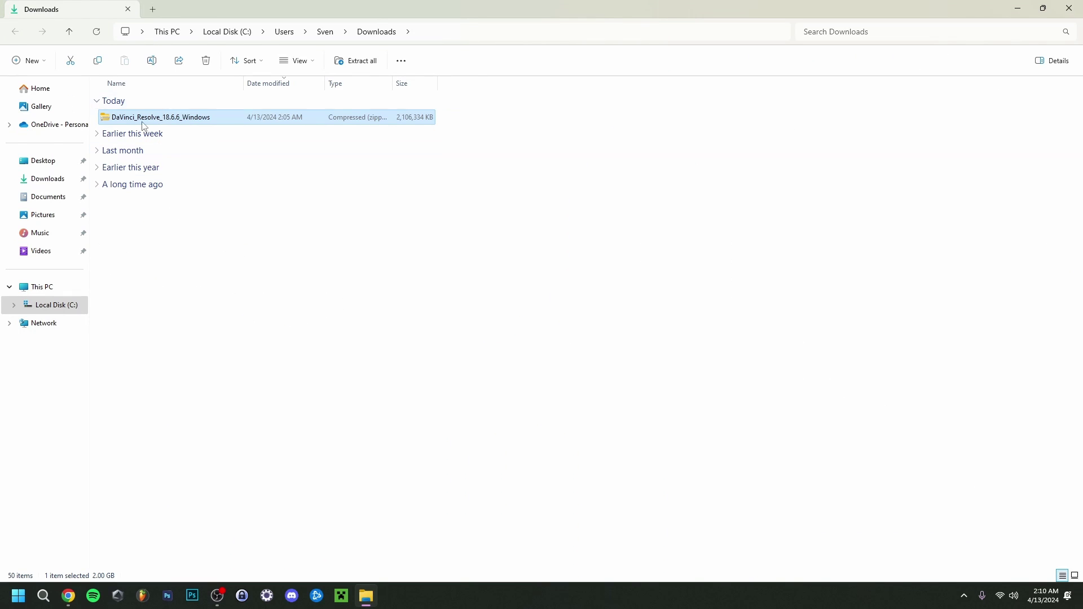
right_click(153, 121)
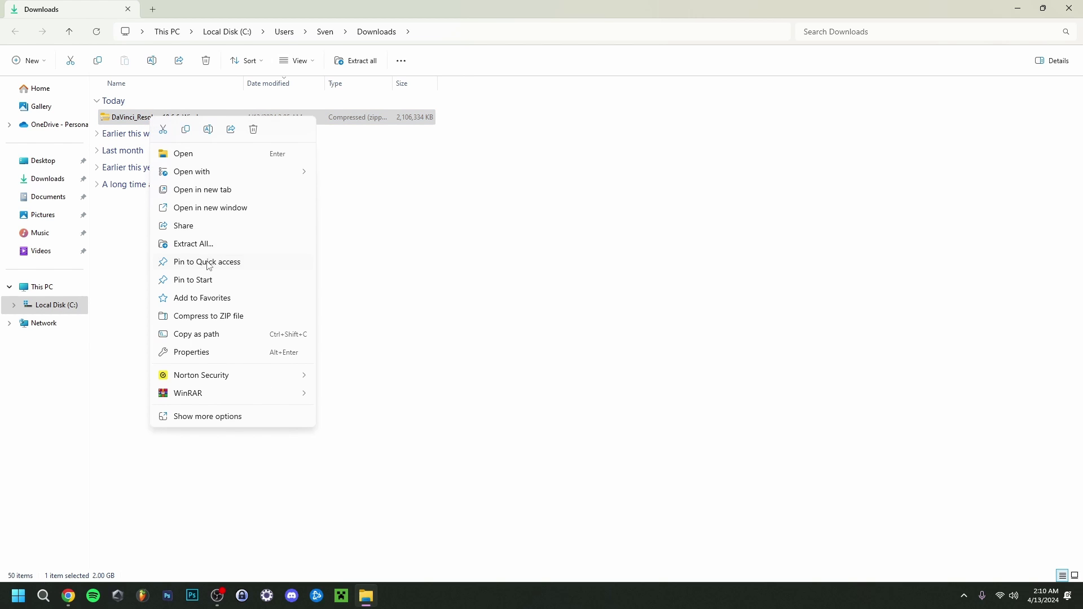
click(204, 244)
click(636, 402)
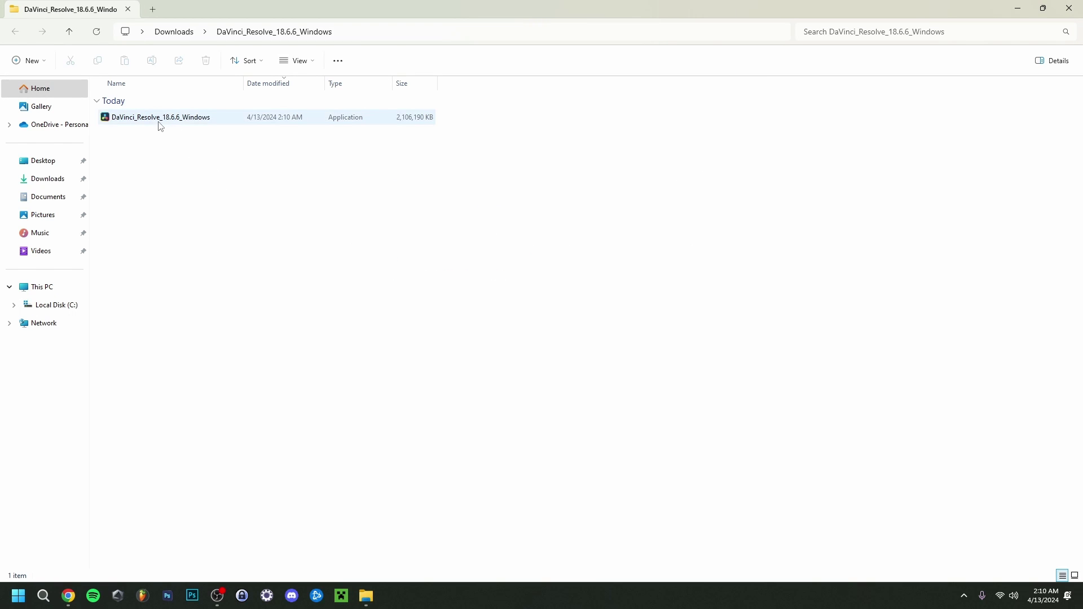
double_click(163, 119)
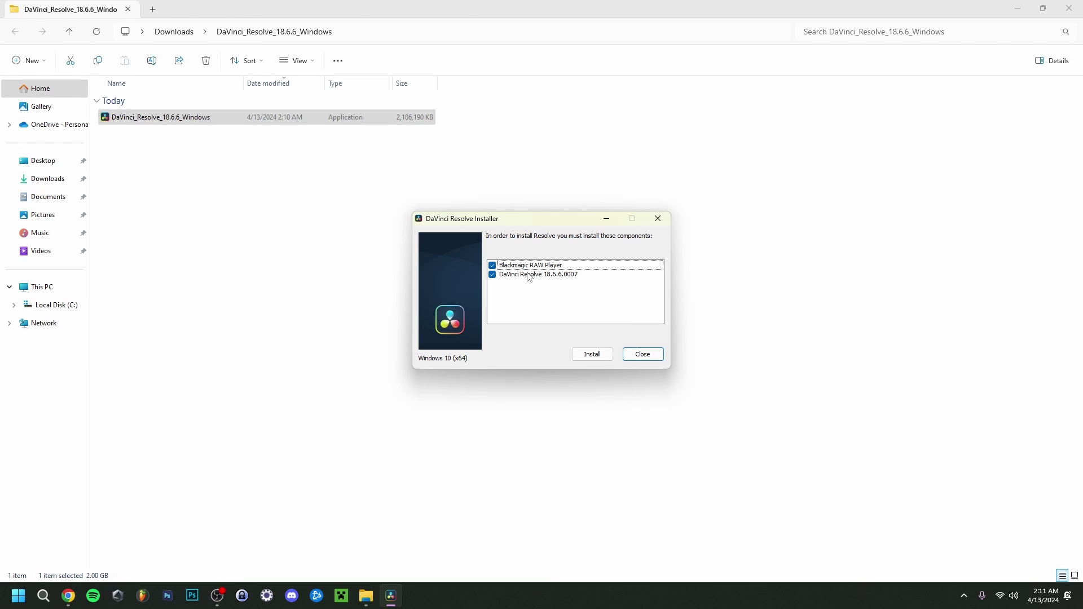
Install Blackmagic RAW Player and DaVinci Resolve 18.6.6, accepting the license and default folder
click(593, 353)
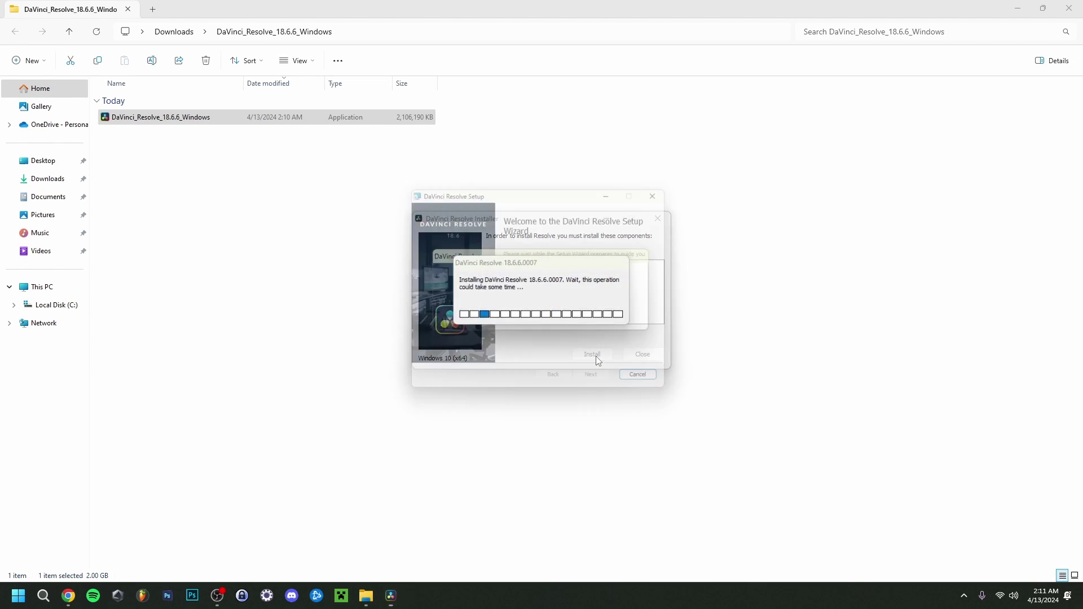
click(600, 385)
key(space)
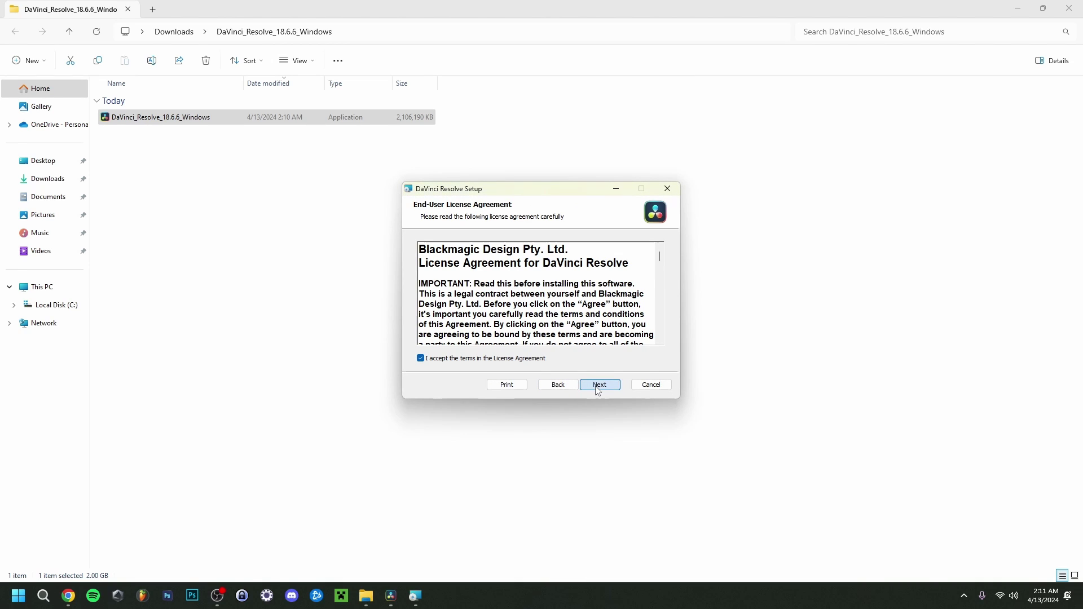
click(598, 388)
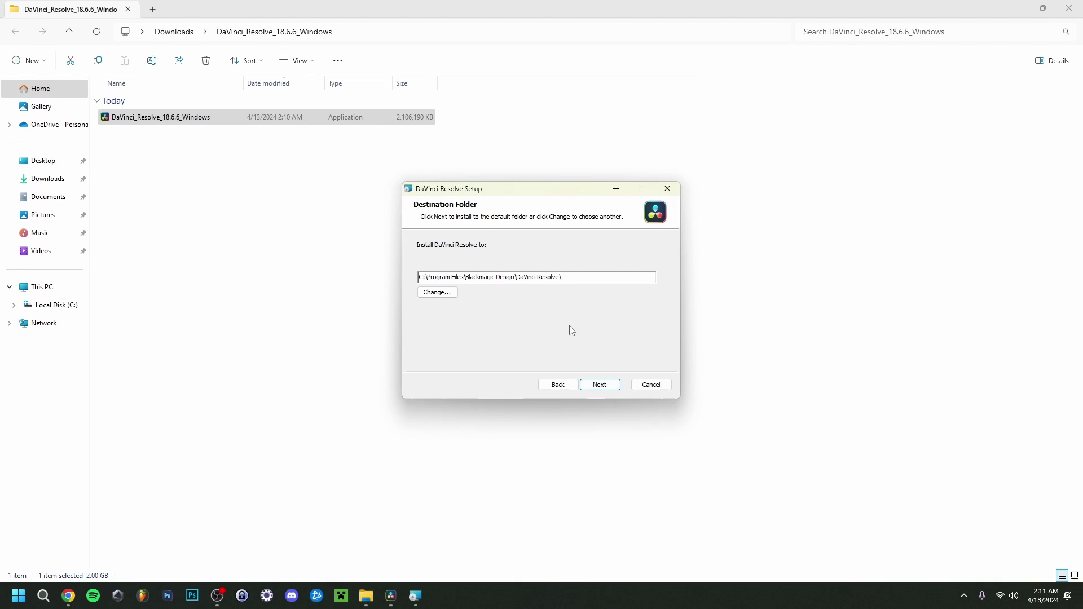
click(602, 388)
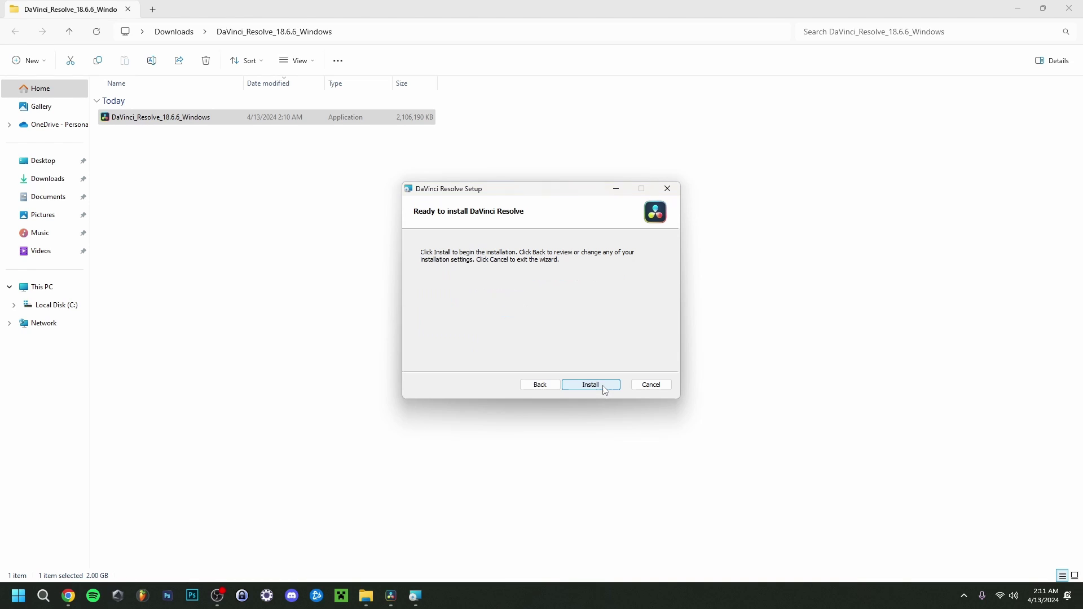
click(603, 387)
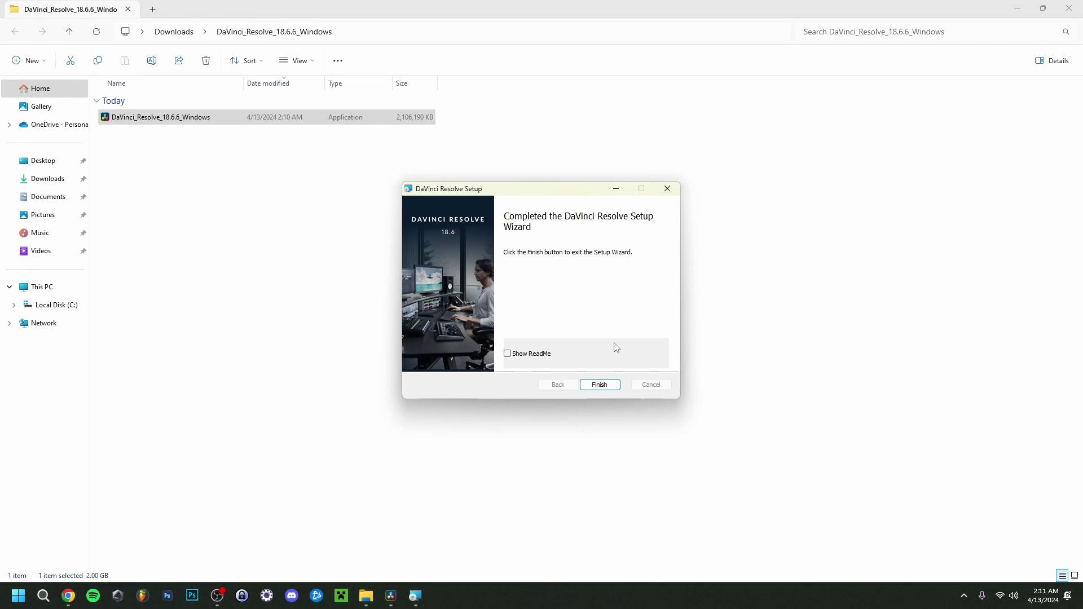
click(600, 385)
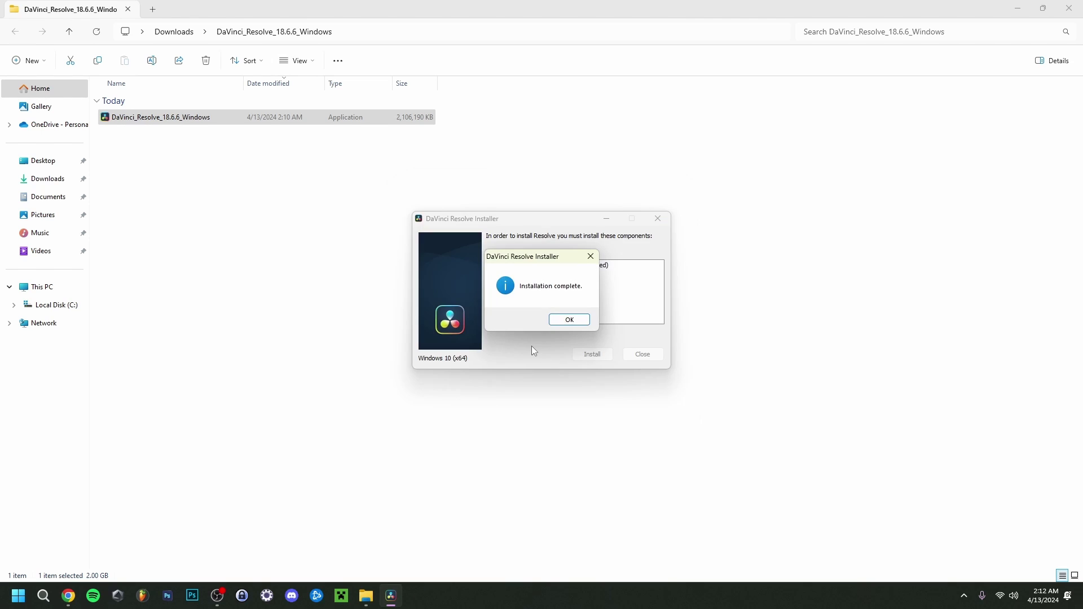
click(570, 319)
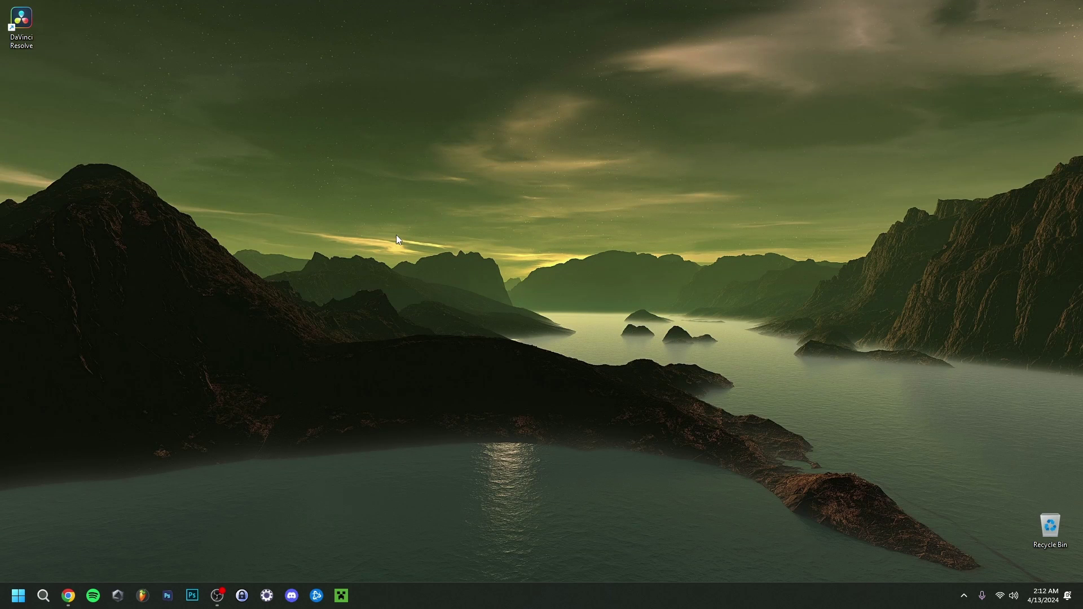
Launch DaVinci Resolve from the desktop shortcut and open Untitled Project in the Project Manager
double_click(17, 28)
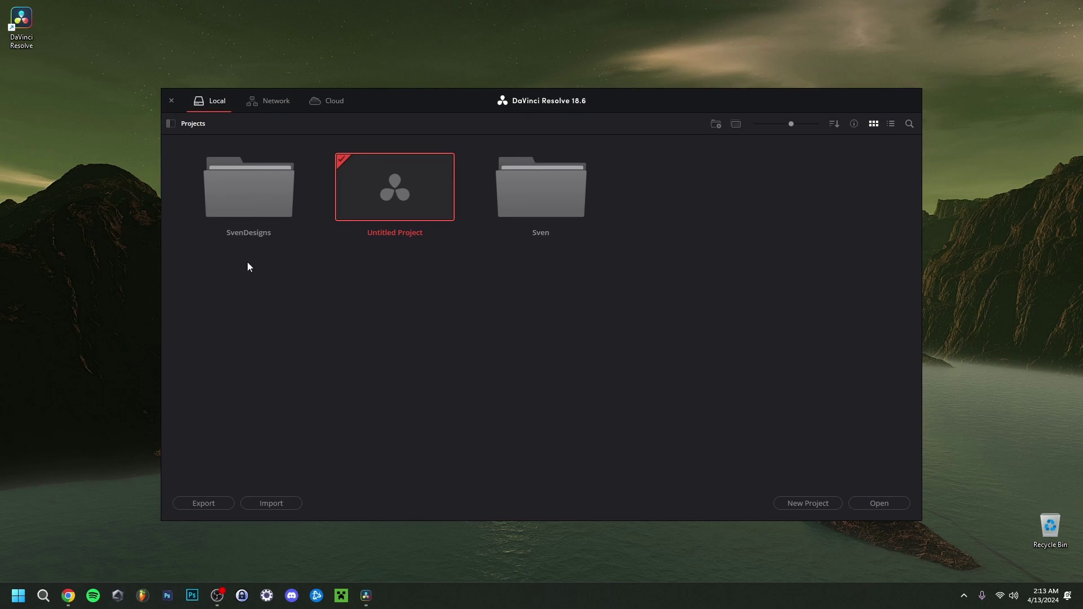
double_click(245, 201)
double_click(390, 196)
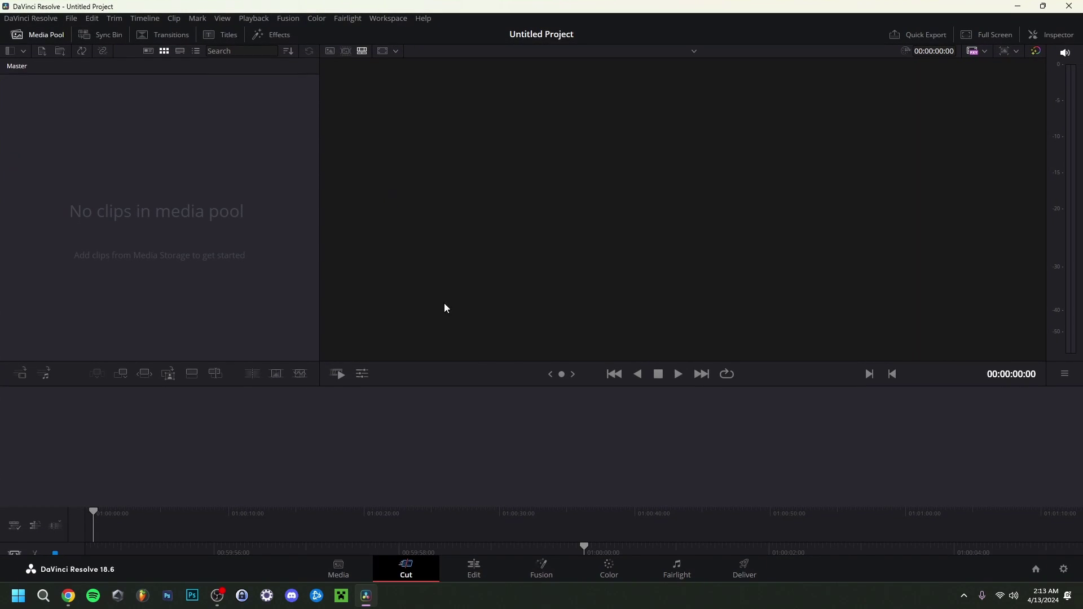
Open the Local Database library's file location from the Project Libraries sidebar
click(474, 569)
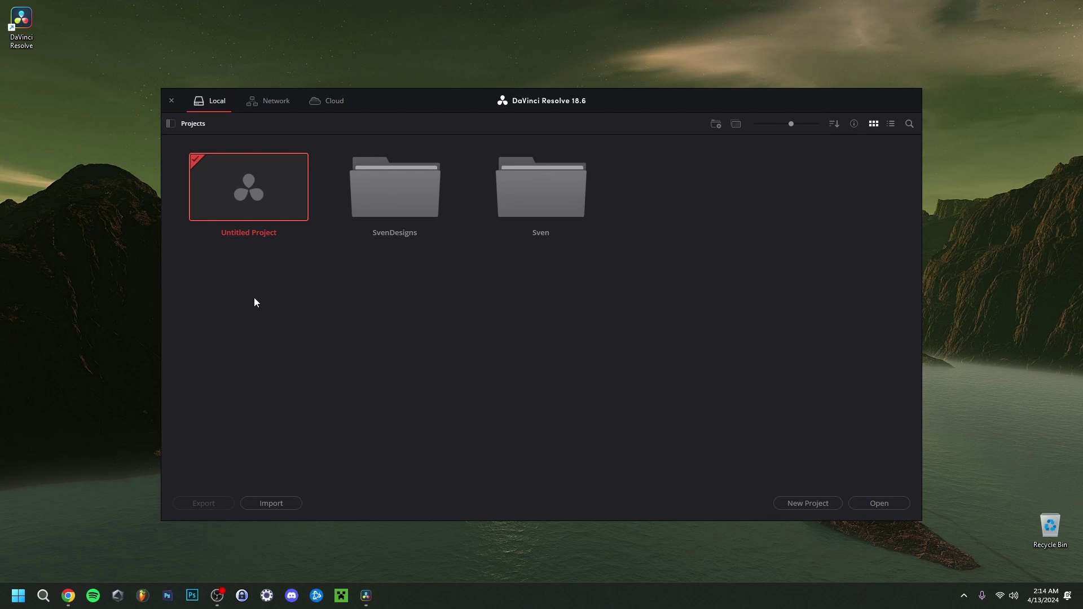
click(180, 123)
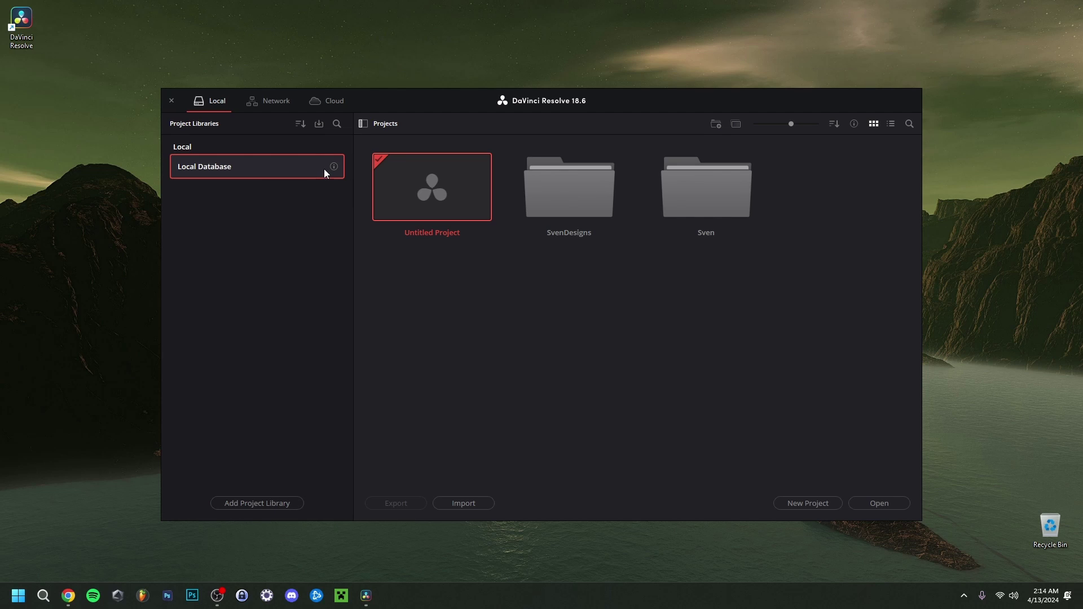
click(334, 167)
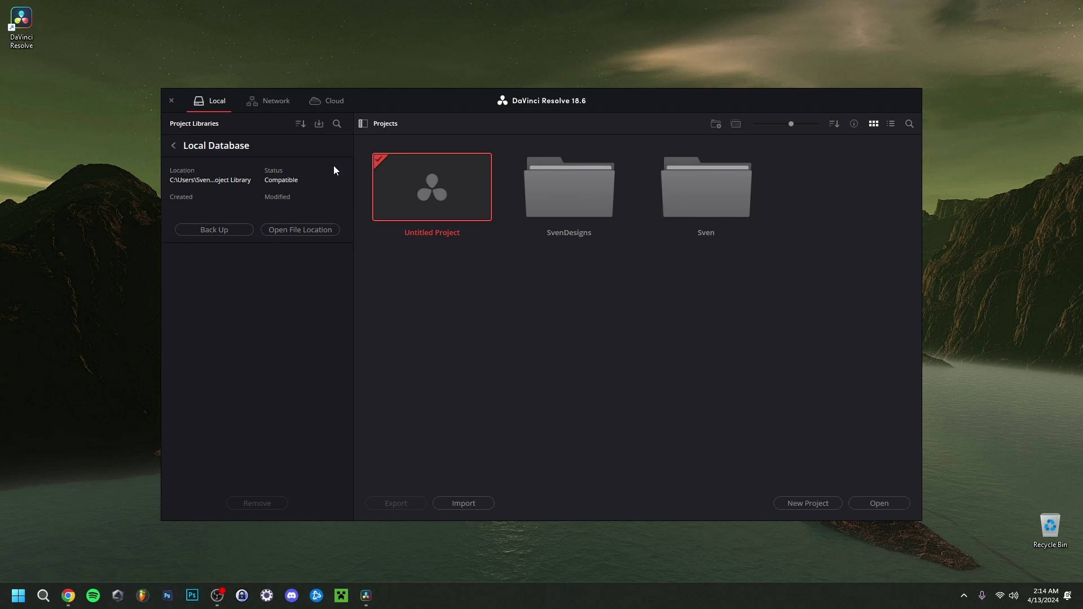
click(306, 230)
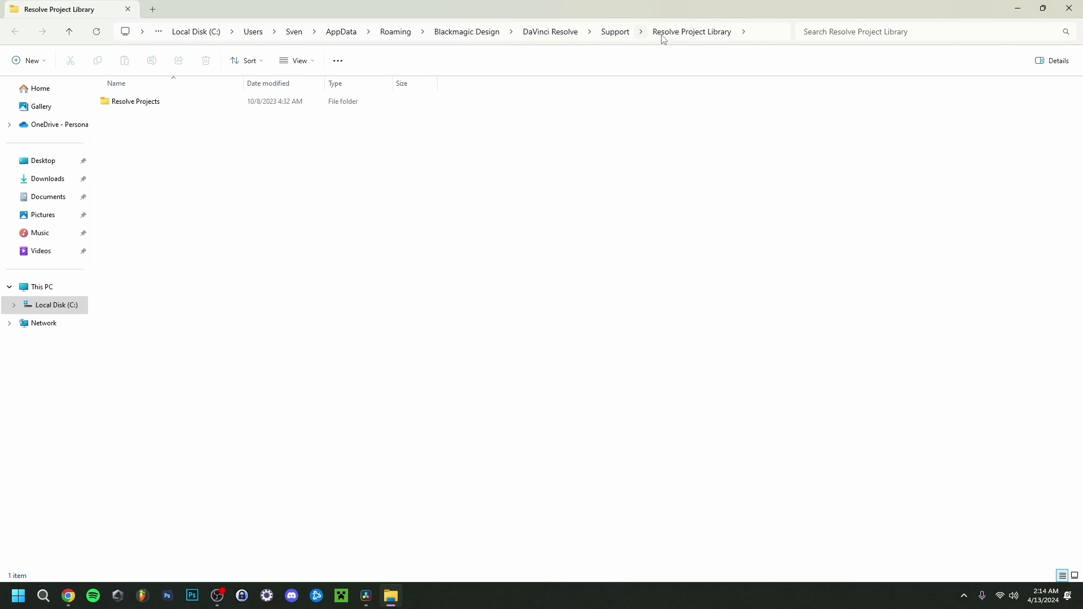
Browse Resolve Projects > Users > guest > Projects to the folder listing Video 168–193 projects
double_click(141, 104)
double_click(140, 121)
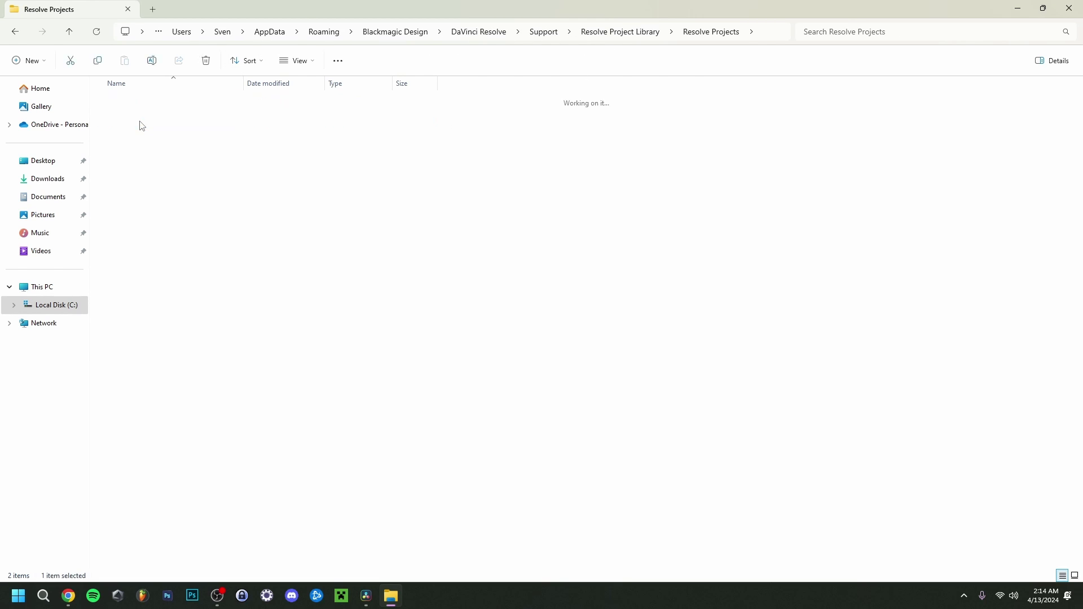
double_click(141, 105)
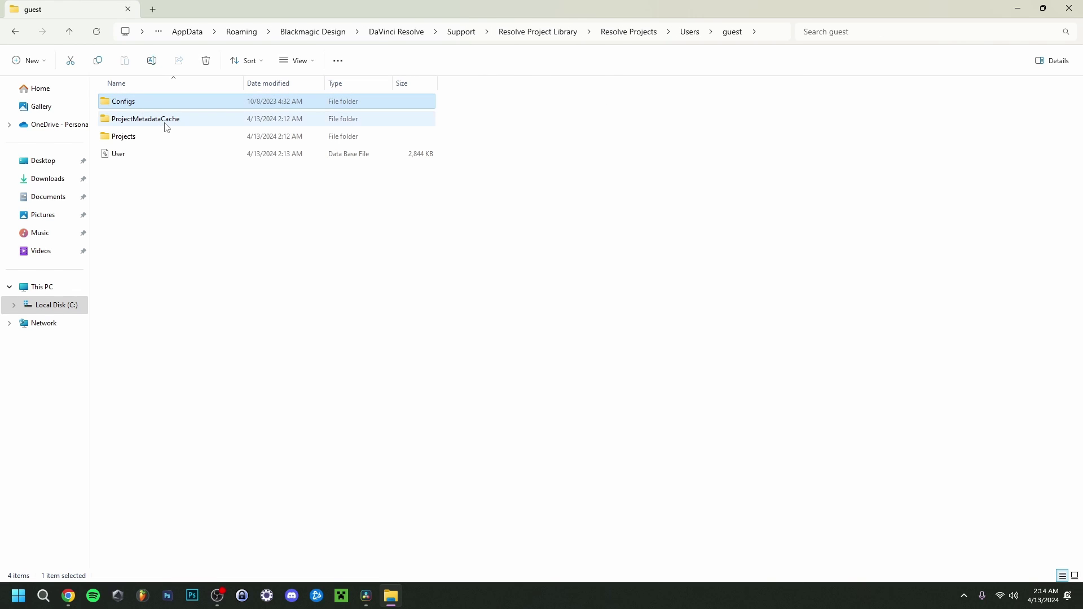
double_click(142, 138)
double_click(143, 120)
double_click(164, 105)
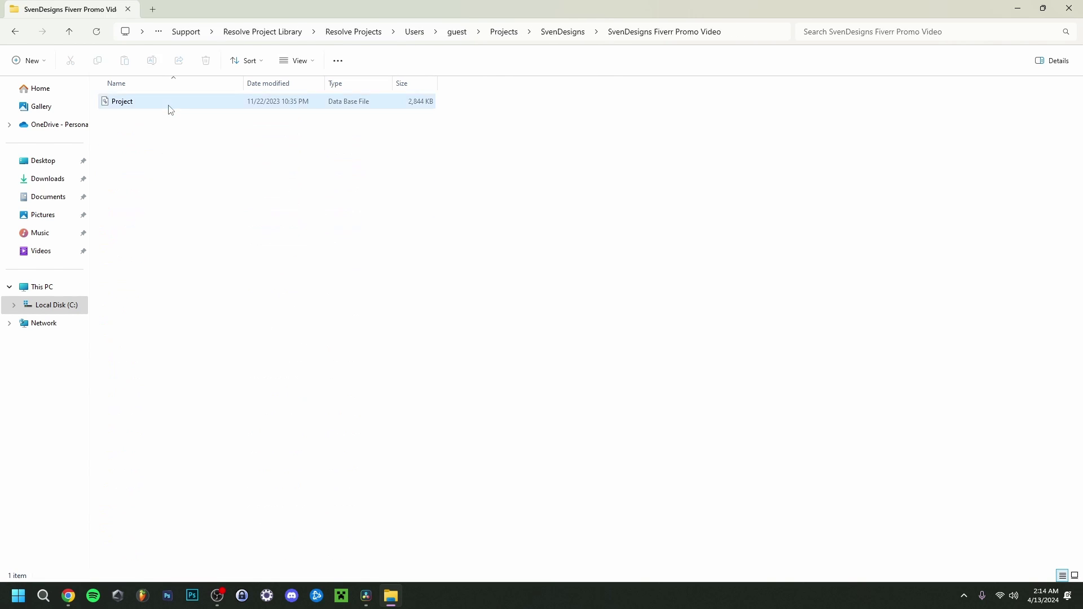
click(166, 108)
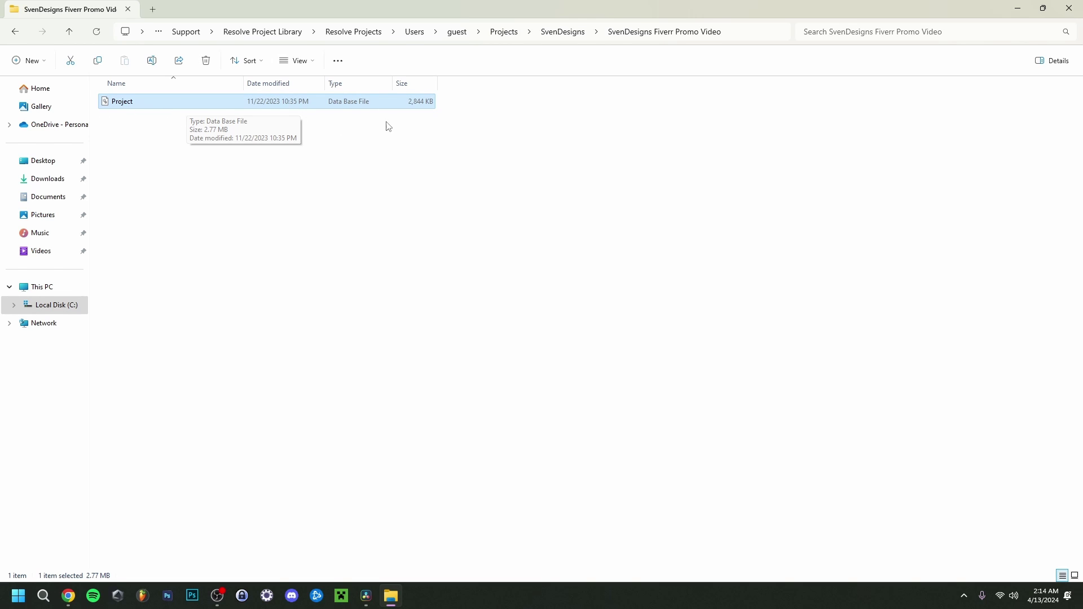
key(alt+Left)
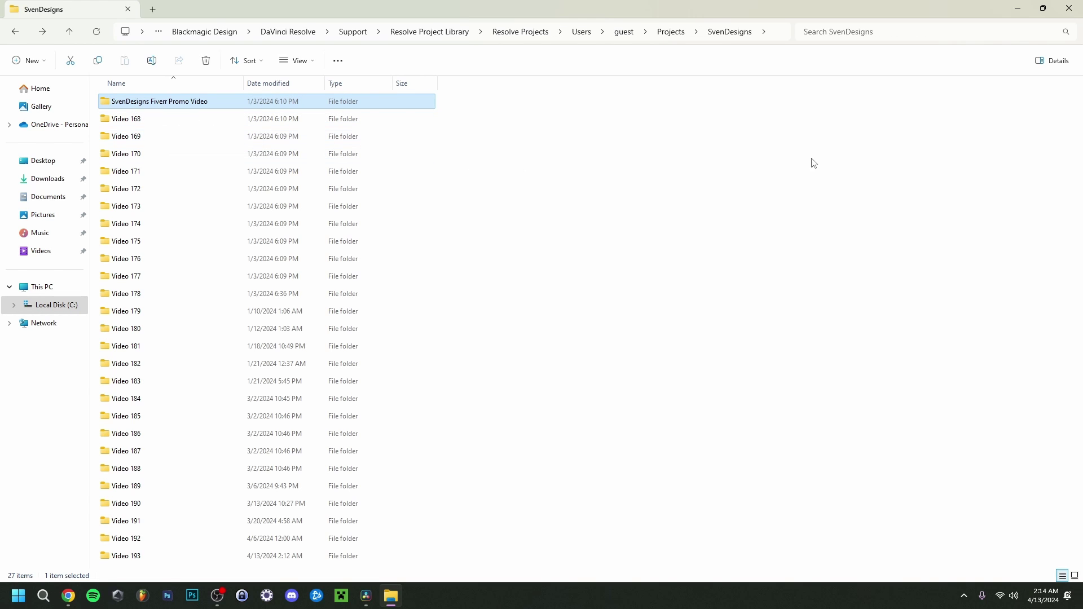
Close the File Explorer window to get back to Resolve's Project Manager
click(1068, 8)
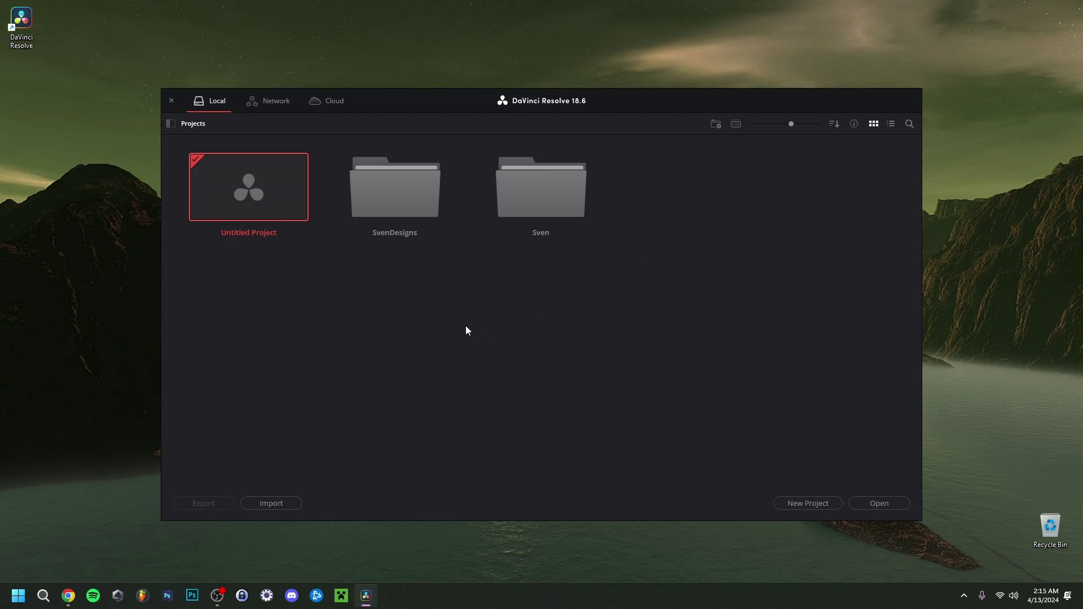